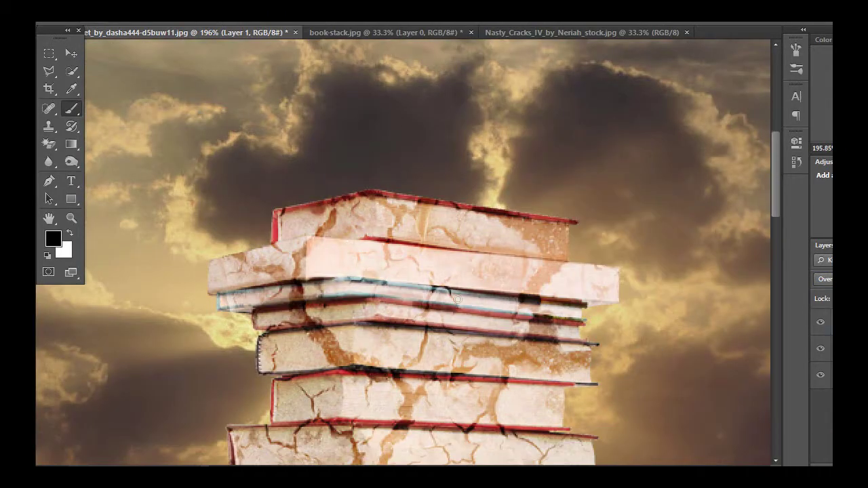
# Zoom in on the gaps between the stacked books.
pyautogui.scroll(-2, 200, 141)
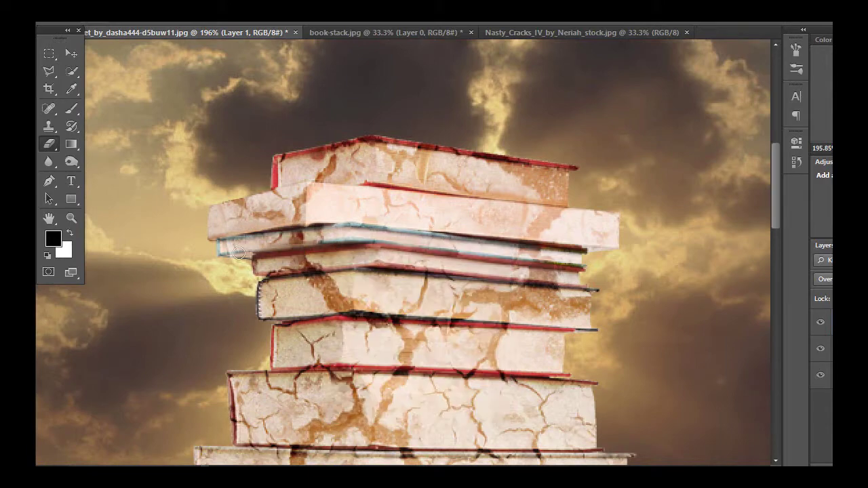
pyautogui.scroll(-2, 238, 252)
pyautogui.scroll(-3, 305, 257)
pyautogui.scroll(-2, 407, 264)
pyautogui.scroll(-2, 492, 272)
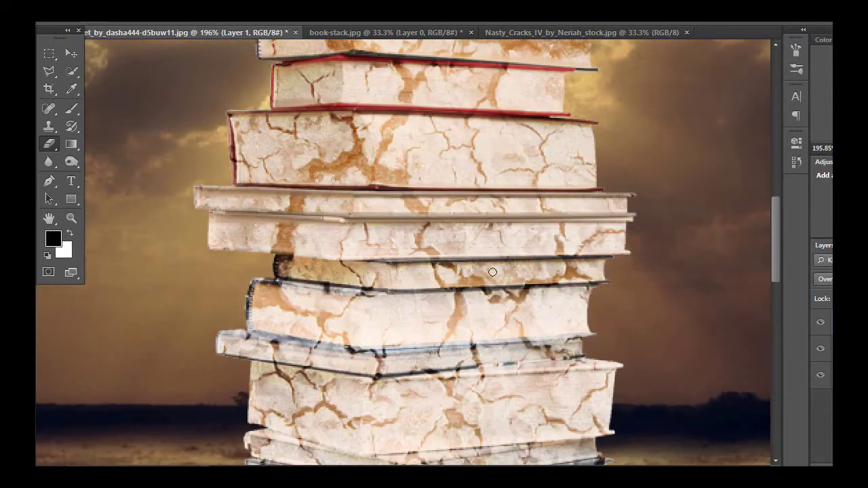
pyautogui.scroll(-2, 501, 338)
pyautogui.scroll(-2, 448, 332)
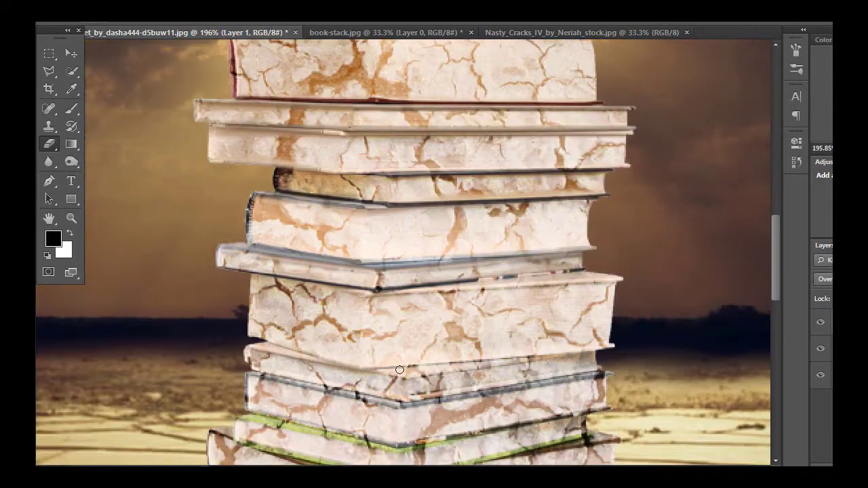
pyautogui.scroll(-2, 387, 326)
pyautogui.scroll(-2, 339, 319)
pyautogui.scroll(-2, 387, 281)
pyautogui.scroll(-2, 447, 244)
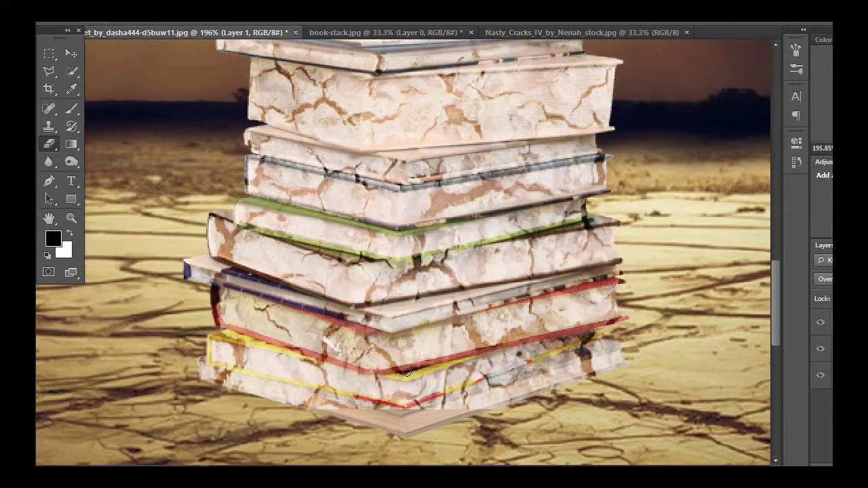
pyautogui.scroll(2, 509, 210)
pyautogui.scroll(-1, 571, 174)
# Choose a soft black brush for painting shadows between the books.
pyautogui.press('s')
pyautogui.scroll(-3, 475, 183)
pyautogui.scroll(1, 392, 193)
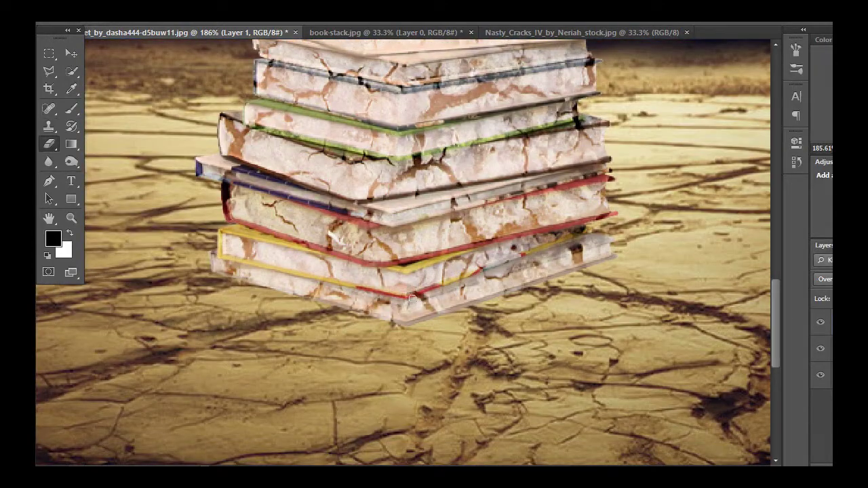
pyautogui.scroll(-2, 585, 286)
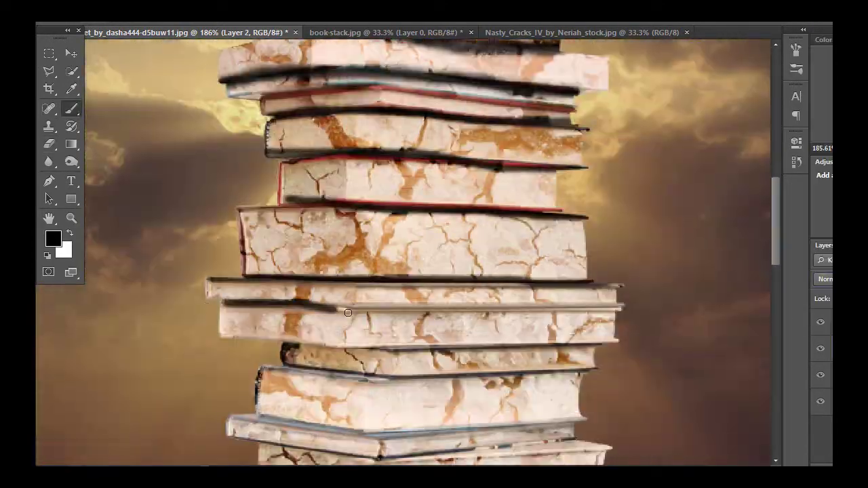
pyautogui.scroll(-2, 543, 305)
pyautogui.scroll(-1, 515, 302)
pyautogui.rightClick(513, 301)
pyautogui.scroll(-1, 319, 373)
pyautogui.scroll(-4, 318, 373)
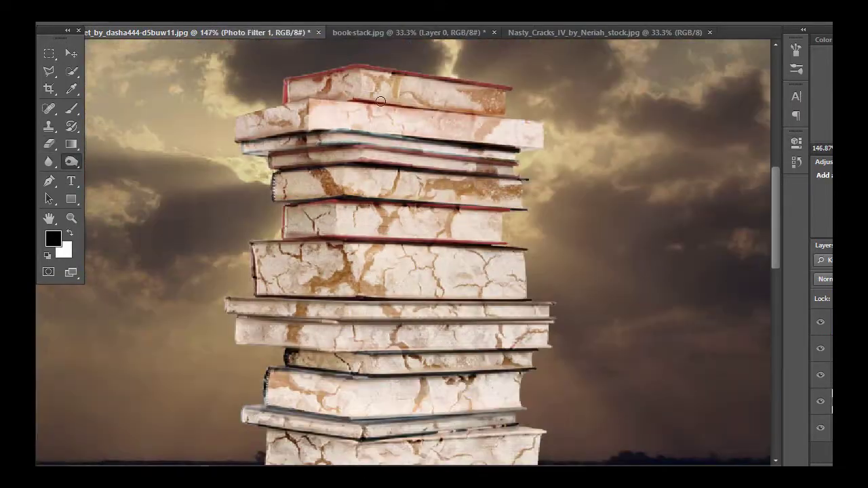
# Adjust the view of the book tower composite.
pyautogui.scroll(-2, 378, 198)
pyautogui.scroll(-3, 319, 278)
pyautogui.scroll(-4, 250, 366)
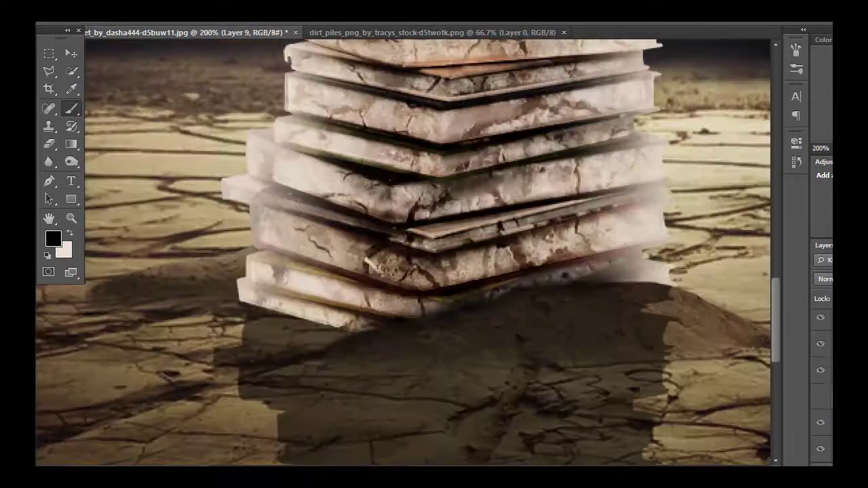
# Skew the tower's black shadow copy across the ground.
pyautogui.moveTo(73, 380); pyautogui.dragTo(114, 303)
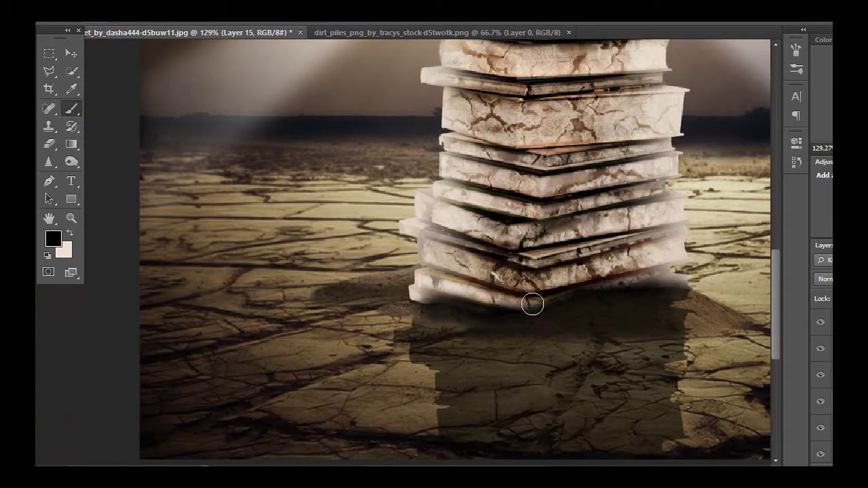
pyautogui.press('v')
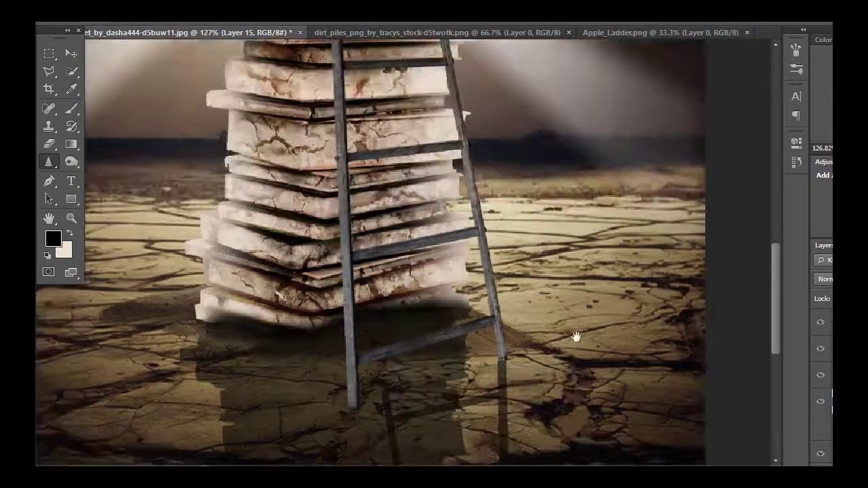
# Switch to the Move tool and adjust the view near the ladder's base.
pyautogui.press('v')
pyautogui.scroll(7, 410, 320)
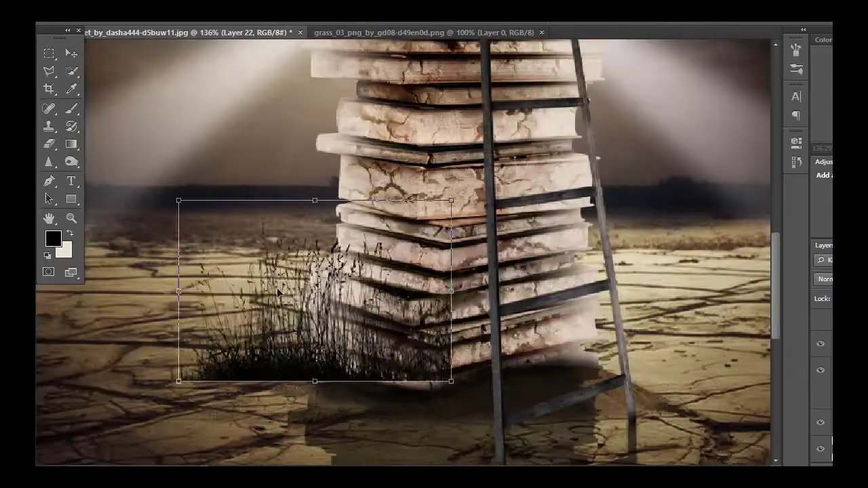
# Rotate the grass patch slightly to fit the tower base and nudge it up.
pyautogui.moveTo(450, 381); pyautogui.dragTo(450, 372)
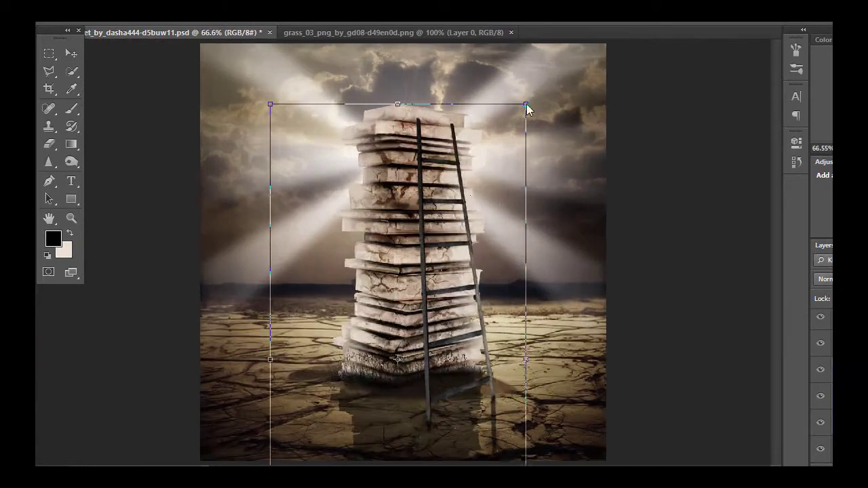
pyautogui.moveTo(418, 226); pyautogui.dragTo(421, 221)
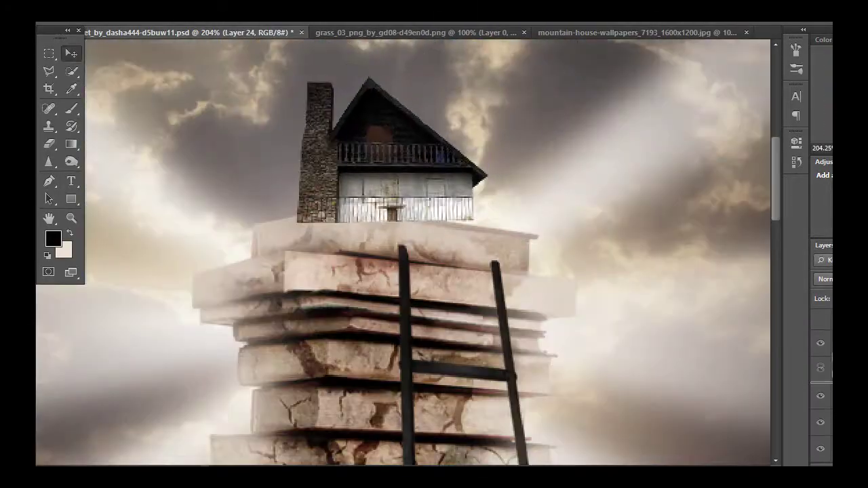
# Set up a soft black brush for shading the house on a Soft Light layer.
pyautogui.scroll(-2, 415, 97)
pyautogui.scroll(3, 414, 98)
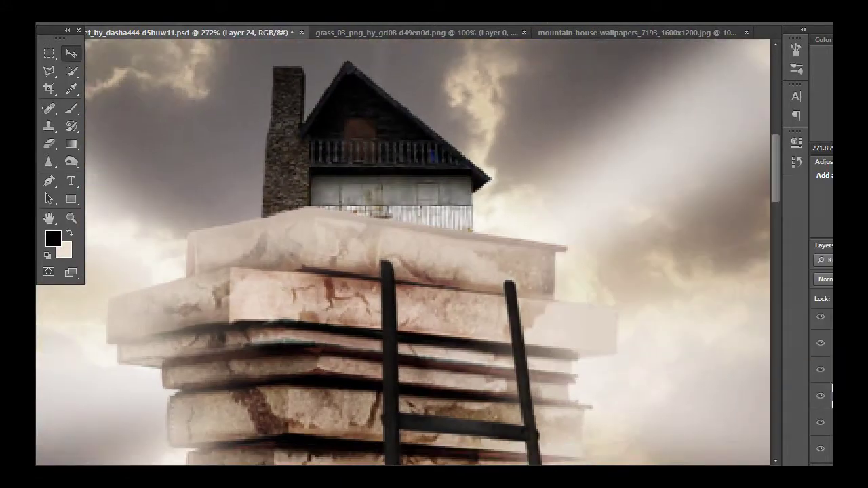
pyautogui.rightClick(555, 156)
pyautogui.press('Escape')
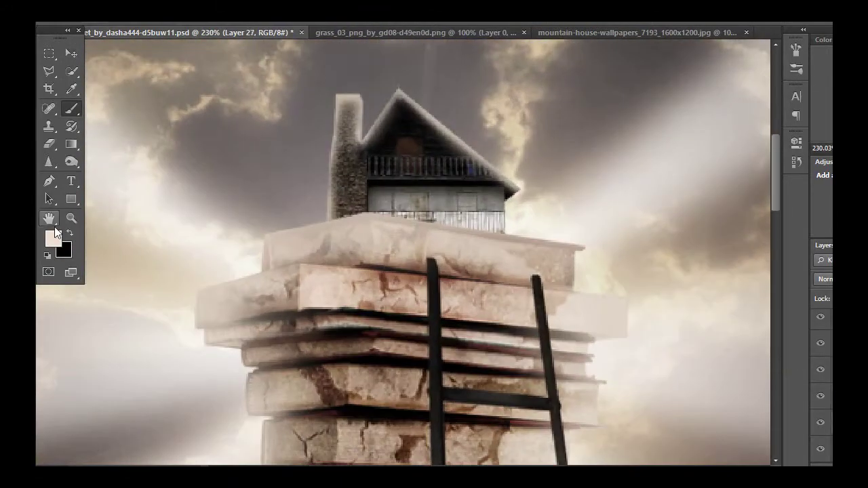
pyautogui.press('x')
pyautogui.rightClick(432, 179)
pyautogui.press('Escape')
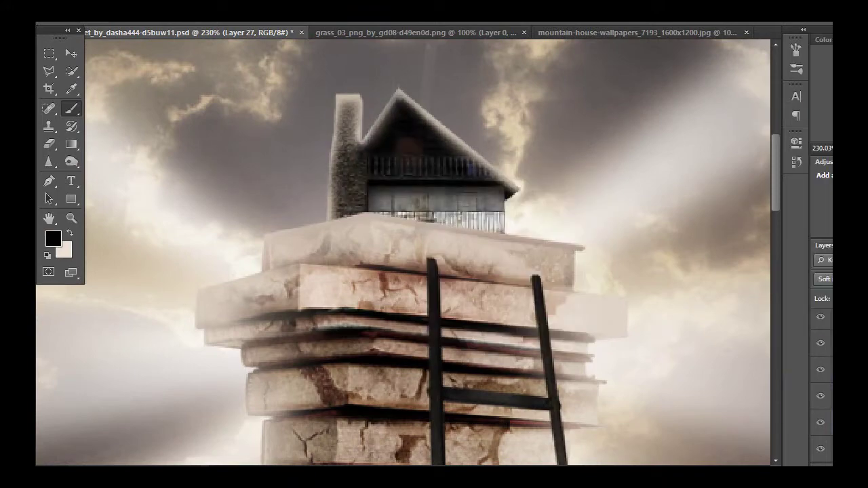
# Outline a doorway on the house front and fill it dark brown.
pyautogui.press('l')
pyautogui.scroll(-2, 461, 204)
pyautogui.scroll(1, 522, 132)
pyautogui.scroll(4, 498, 281)
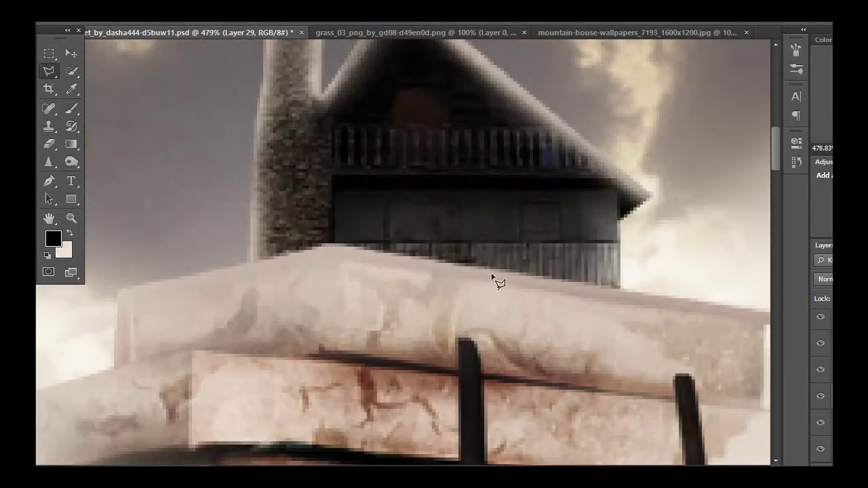
pyautogui.click(488, 274)
pyautogui.click(53, 238)
pyautogui.press('Return')
pyautogui.press('b')
pyautogui.rightClick(497, 208)
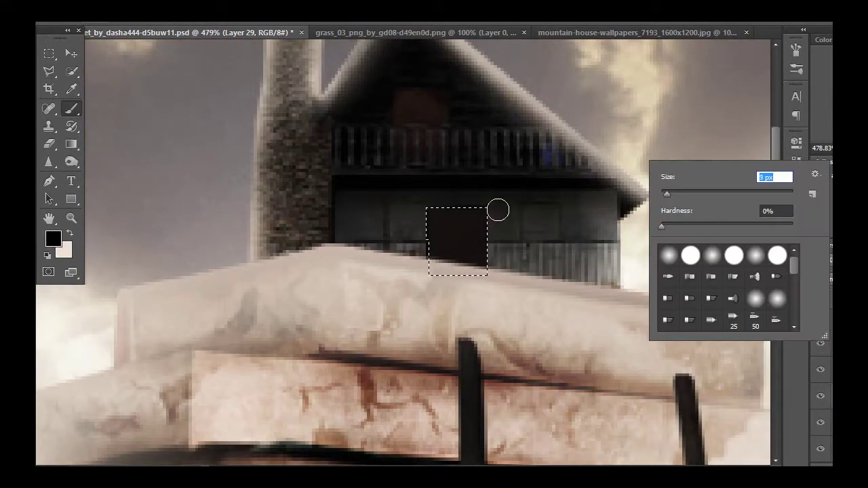
pyautogui.press('Escape')
# Open the Tree 33 image and drag it into the composite.
pyautogui.scroll(-5, 414, 95)
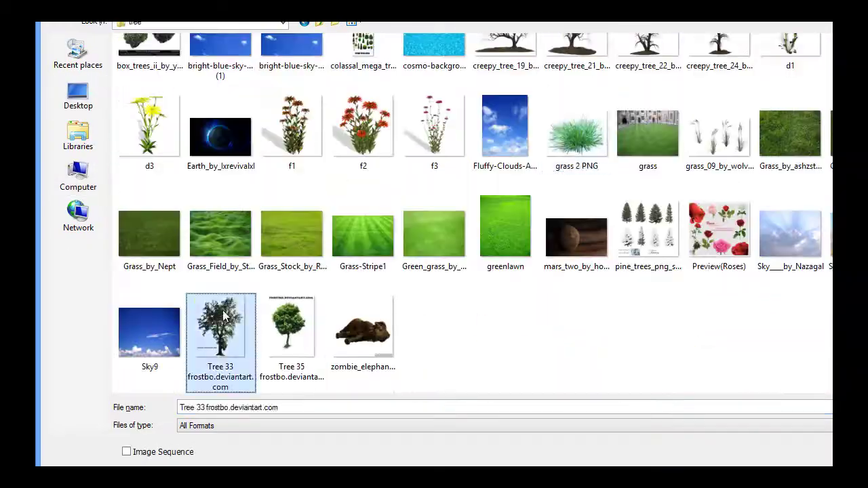
pyautogui.doubleClick(223, 315)
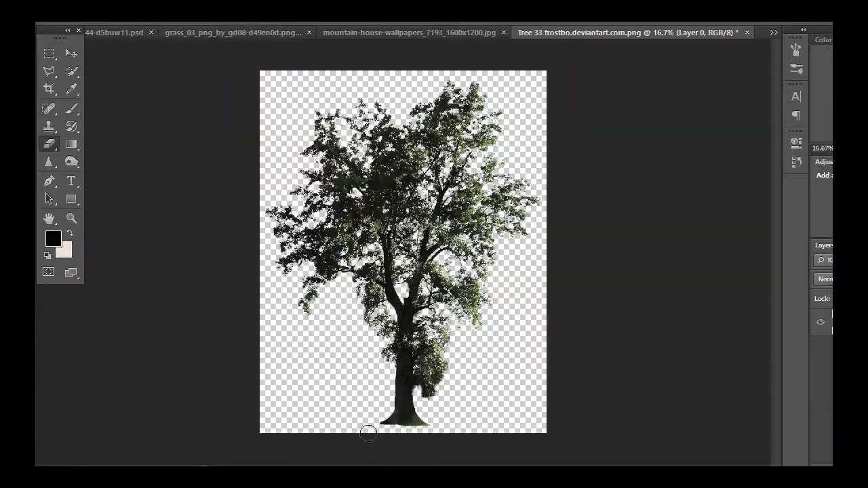
pyautogui.moveTo(368, 430); pyautogui.dragTo(213, 38)
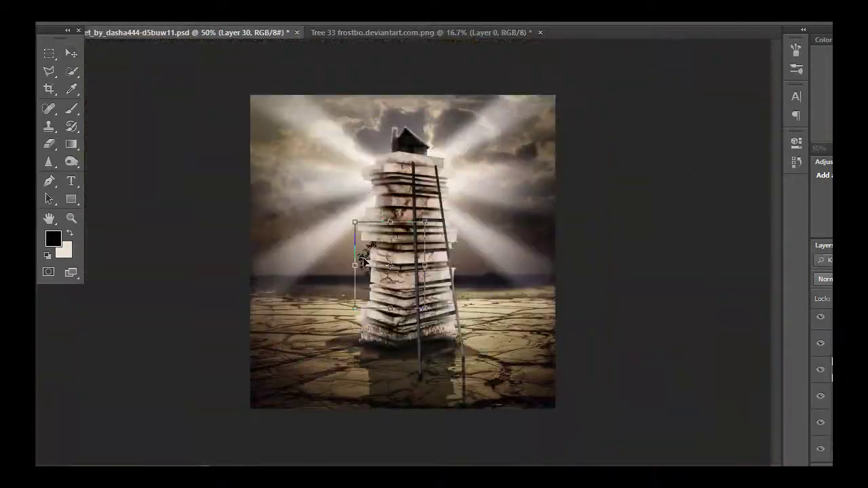
pyautogui.scroll(5, 428, 174)
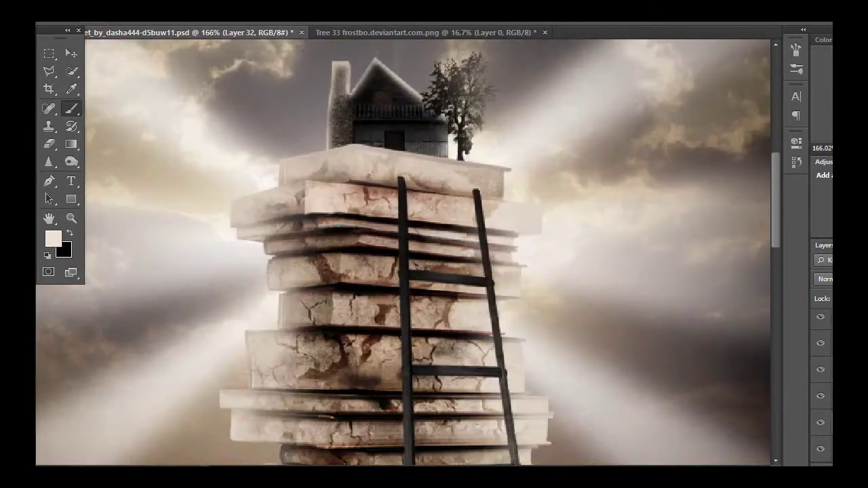
pyautogui.hotkey('ctrl', 'o')
# Open IMG_0871.JPG, the photo of the man with raised arms.
pyautogui.doubleClick(404, 89)
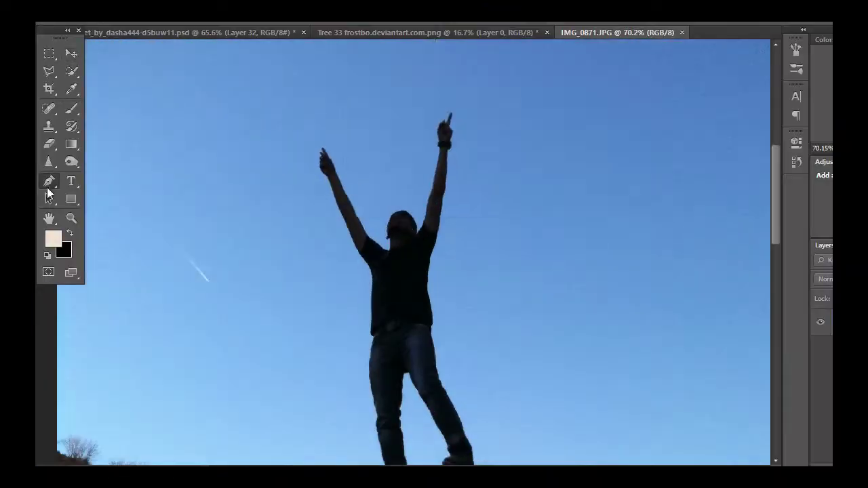
pyautogui.scroll(-3, 368, 333)
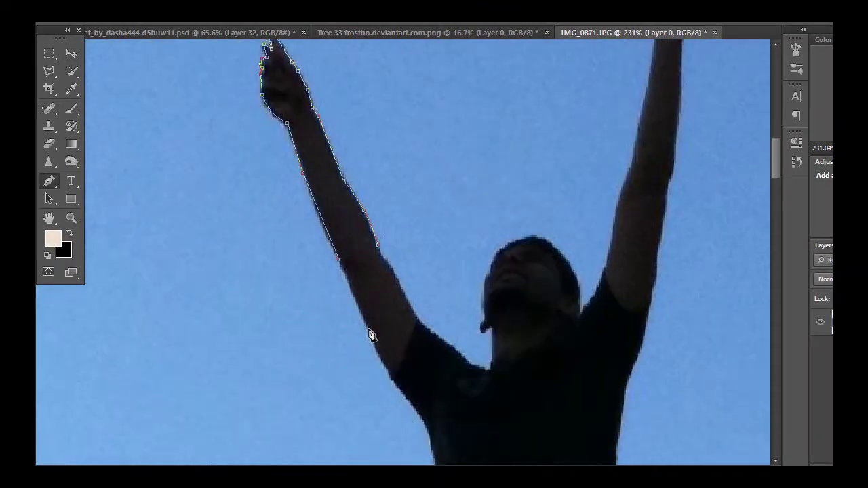
pyautogui.scroll(-5, 438, 383)
pyautogui.scroll(-1, 434, 242)
pyautogui.scroll(-5, 429, 247)
pyautogui.scroll(-2, 429, 248)
# Trace the man's outline with the Pen tool, down the leg and over the head.
pyautogui.click(441, 271)
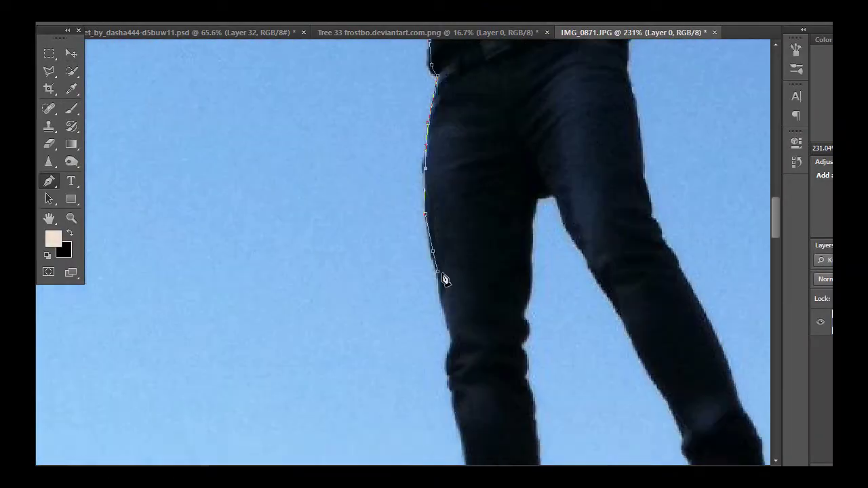
pyautogui.scroll(-3, 442, 277)
pyautogui.click(466, 366)
pyautogui.scroll(4, 753, 344)
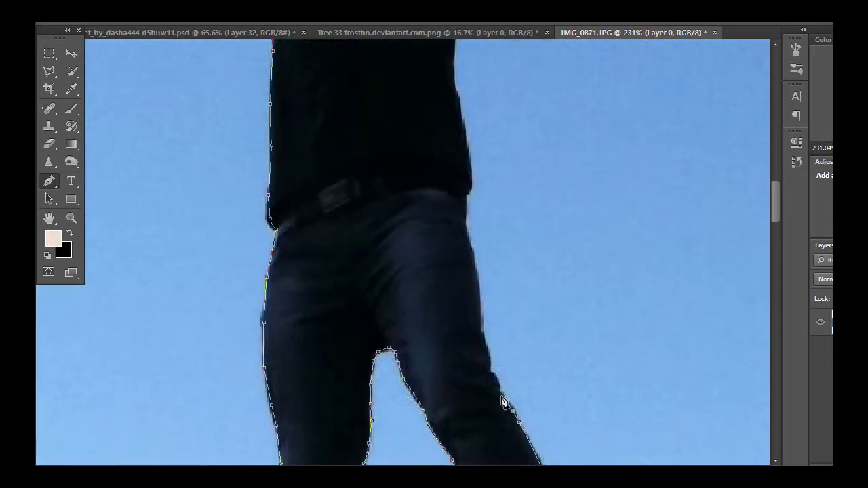
pyautogui.scroll(5, 500, 398)
pyautogui.scroll(4, 479, 368)
pyautogui.scroll(2, 535, 186)
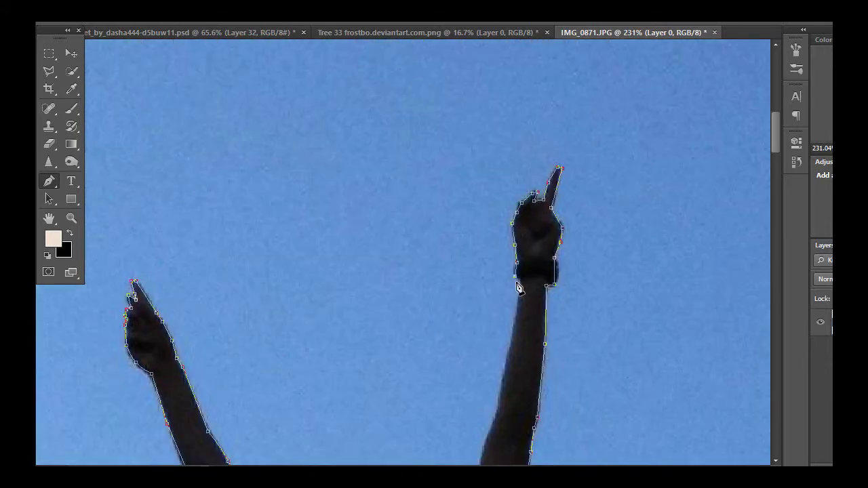
pyautogui.scroll(-2, 517, 288)
pyautogui.hscroll(-1, 564, 308)
pyautogui.scroll(-1, 452, 363)
pyautogui.click(434, 385)
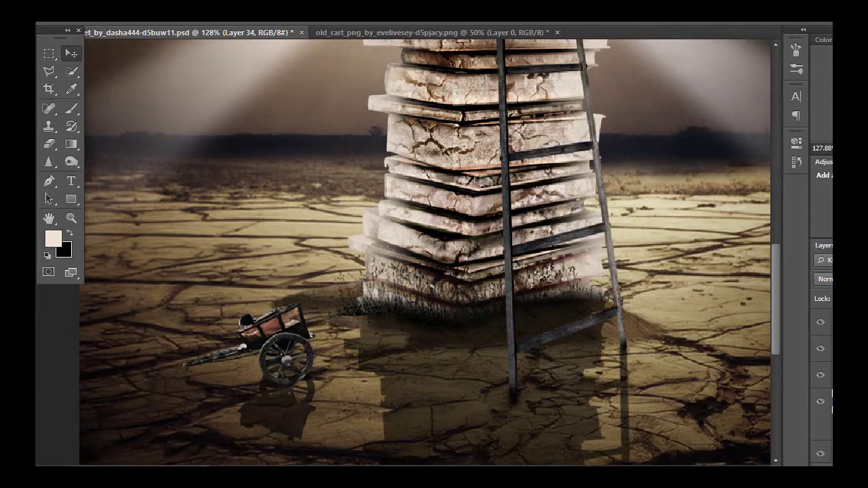
# Add a new layer and set a soft black brush for the cart's shadow.
pyautogui.hotkey('ctrl', 'shift', 'alt', 'n')
pyautogui.press('b')
pyautogui.press('x')
pyautogui.rightClick(290, 392)
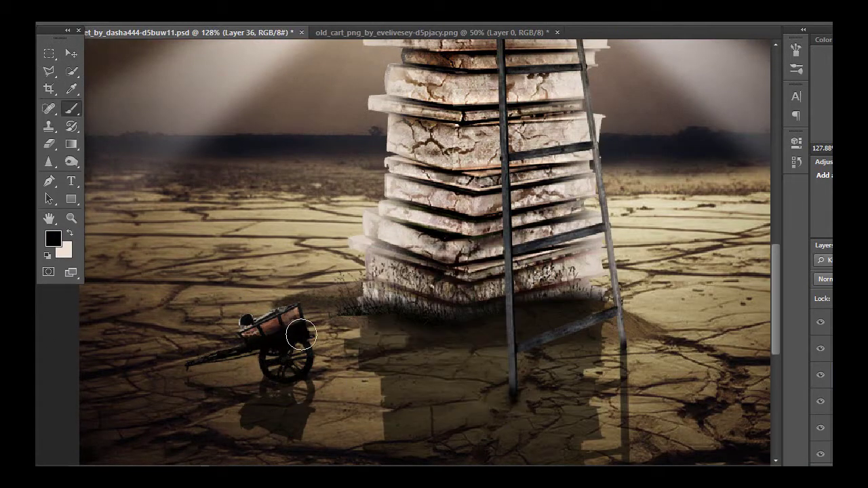